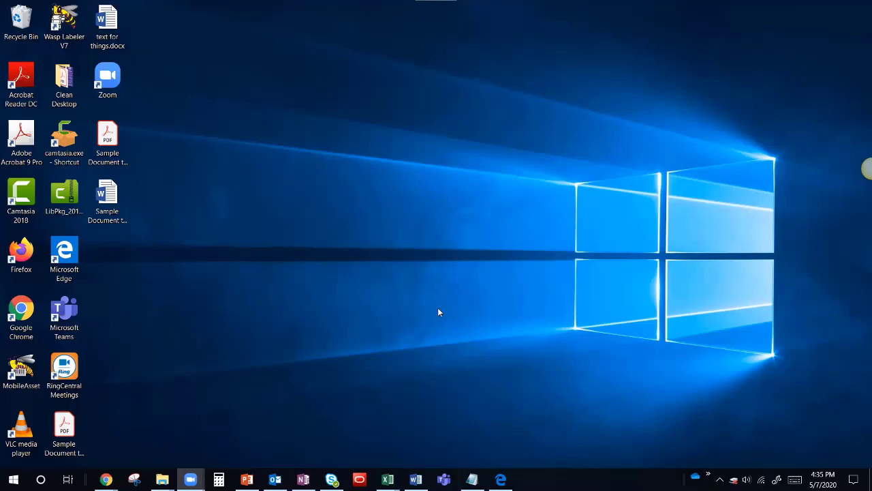
Save the emailed PDF attachment to the Desktop with '_ET' appended to its file name.
left_click(274, 480)
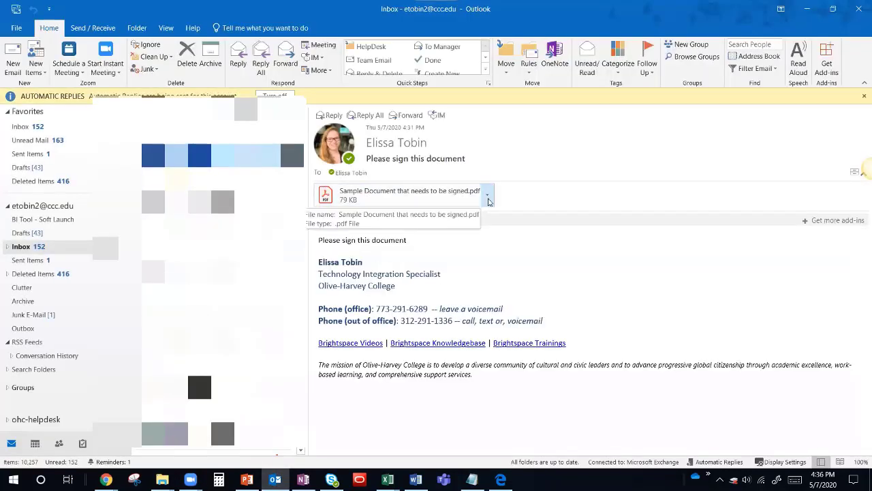
left_click(488, 197)
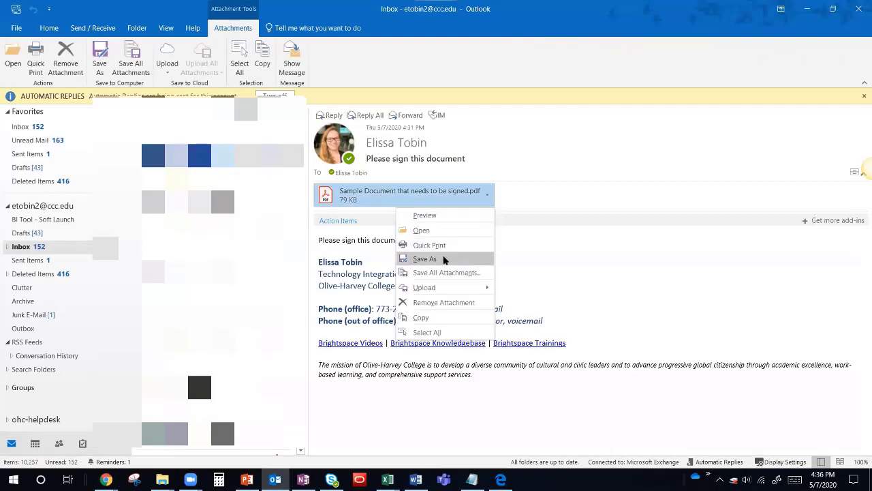
left_click(440, 259)
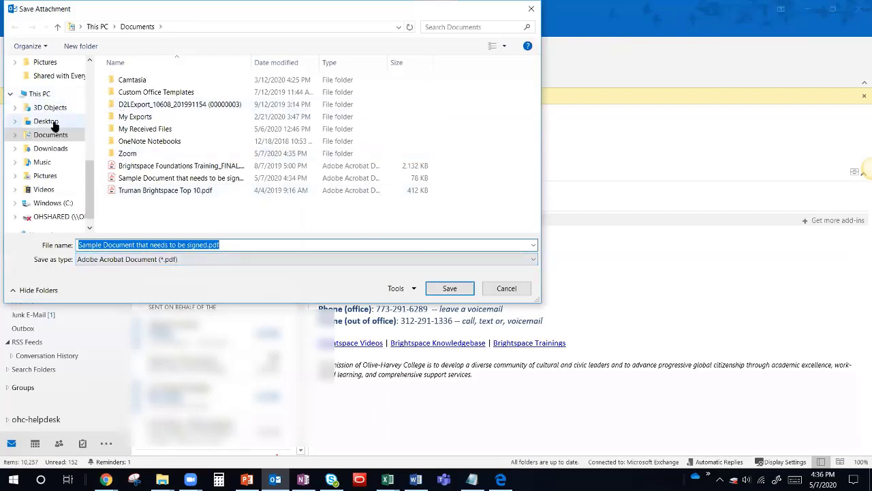
left_click(49, 121)
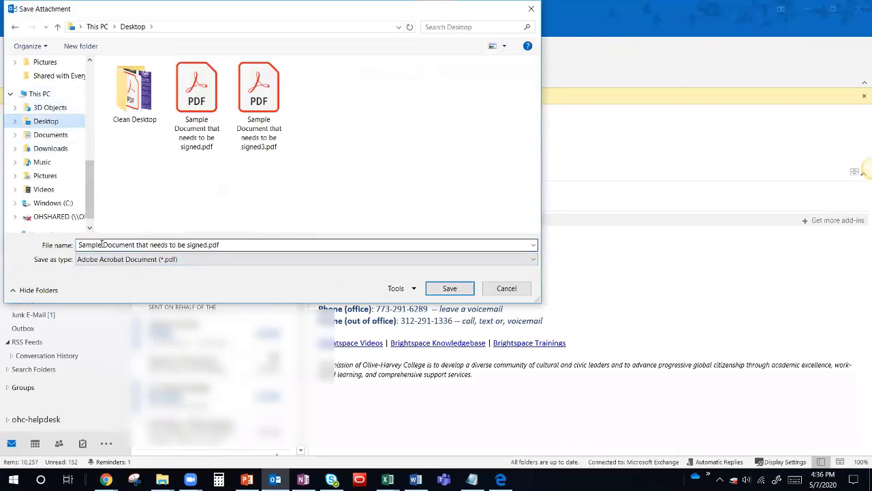
left_click(206, 244)
left_click(207, 244)
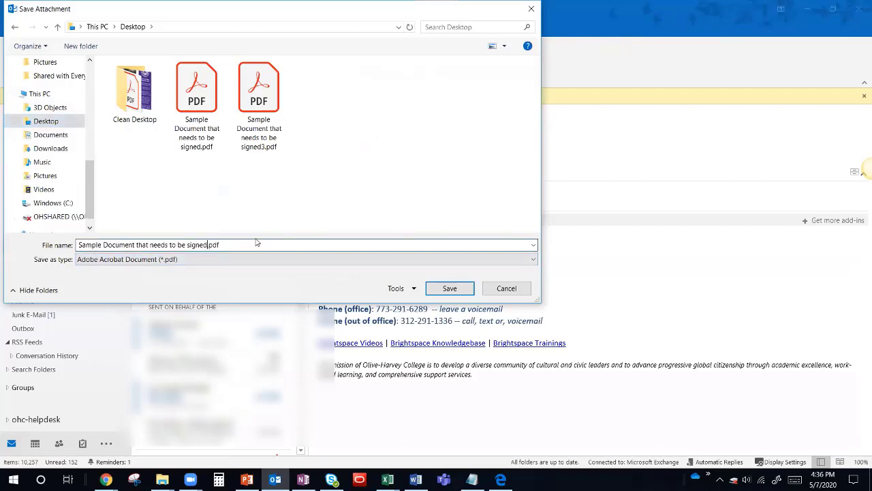
type("_ET")
left_click(450, 287)
Download the PDF attachment from Outlook on the web, let it open in Acrobat, then minimize Acrobat.
mouse_move(105, 479)
left_click(184, 426)
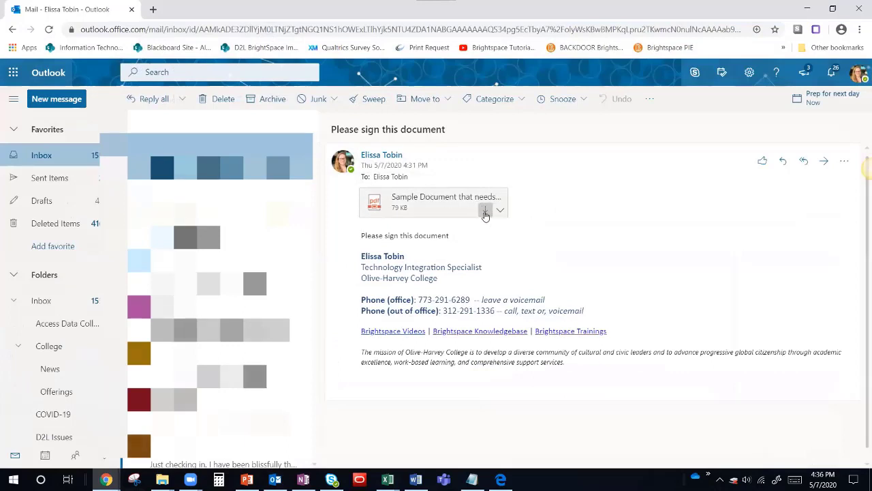
left_click(501, 211)
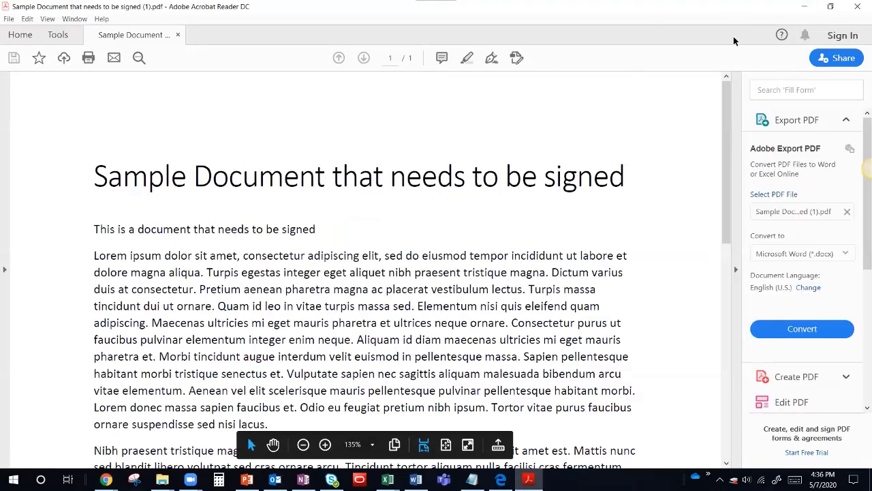
left_click(804, 8)
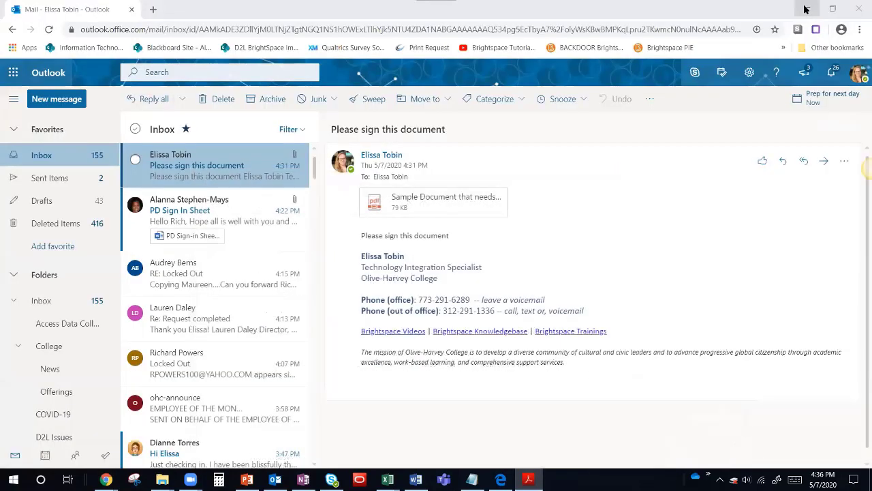
left_click(501, 479)
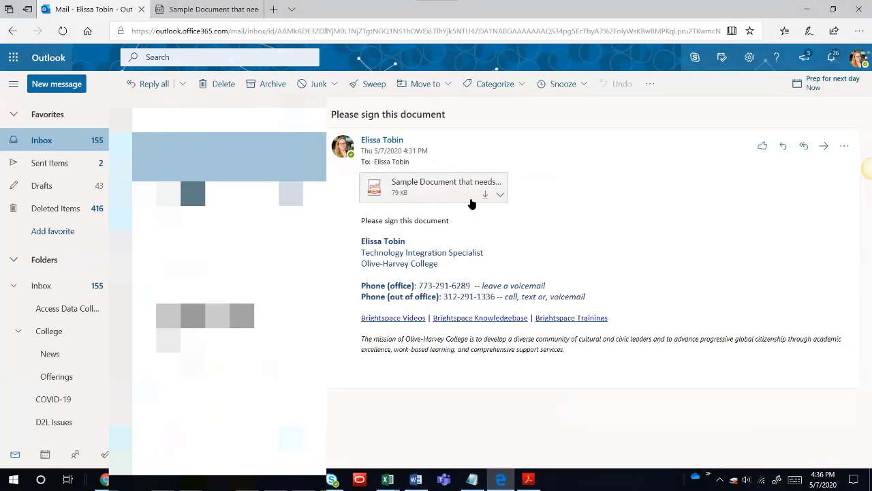
left_click(189, 9)
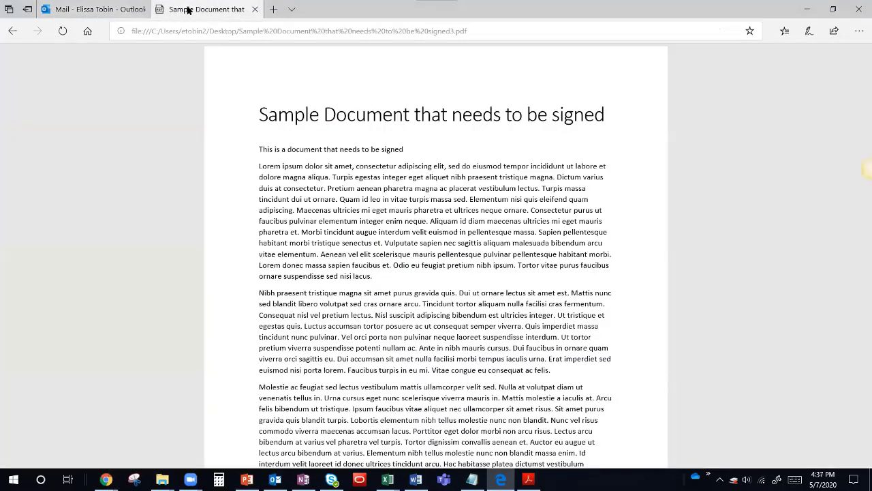
scroll(332, 286, "down", 3)
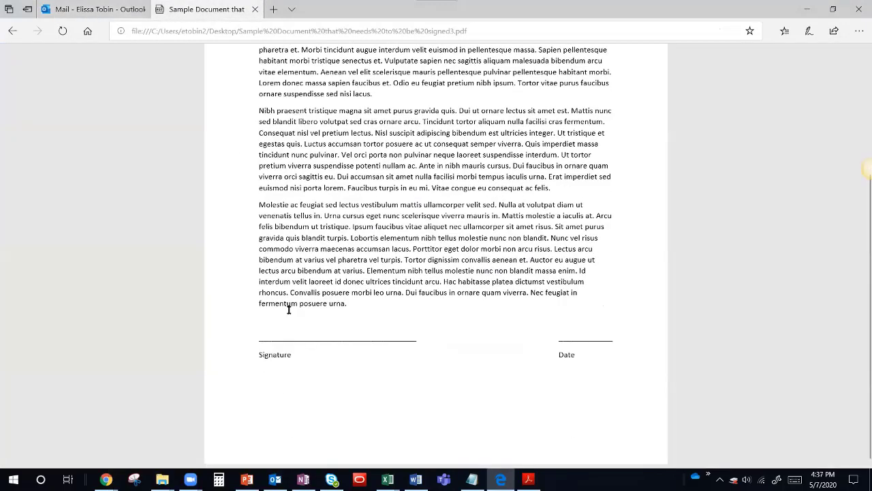
scroll(283, 334, "up", 1)
scroll(283, 334, "up", 3)
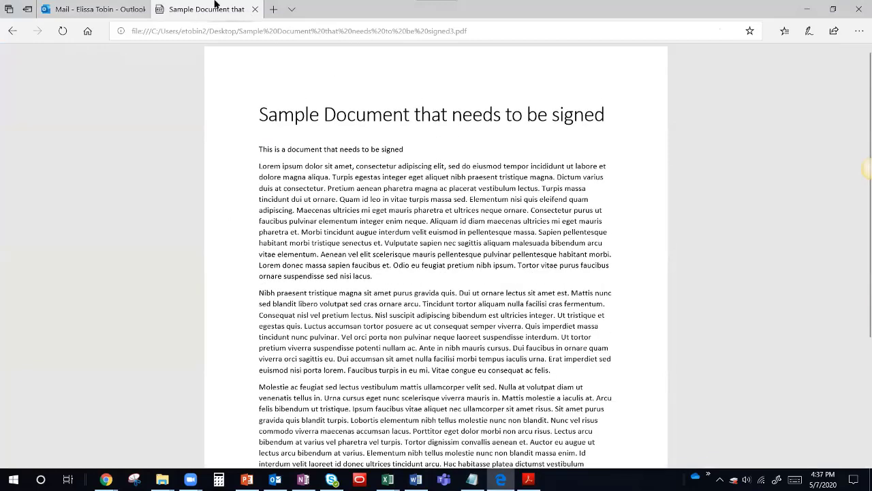
mouse_move(81, 8)
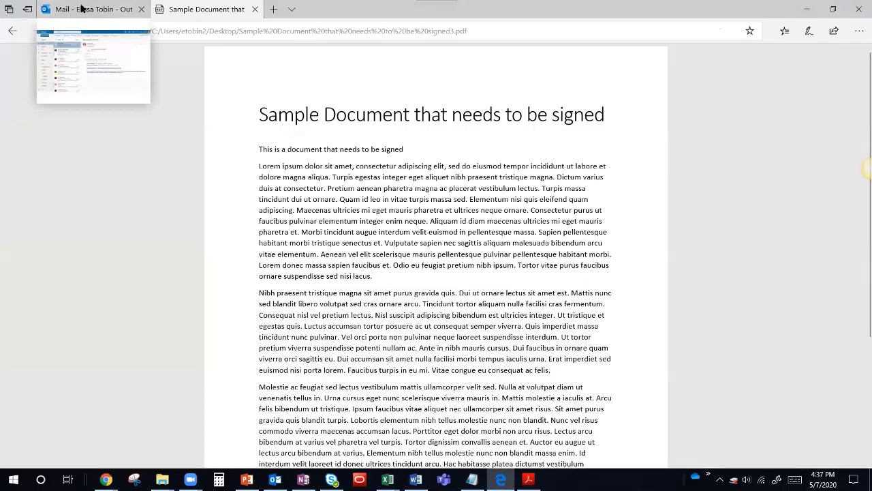
Start a Save as download of the PDF attachment, cancel it, and minimize Edge to show the desktop.
left_click(81, 8)
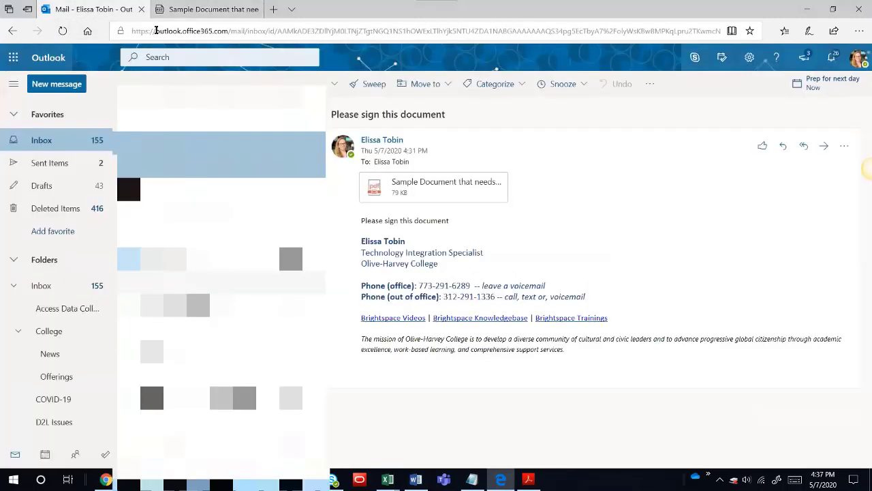
left_click(501, 195)
left_click(407, 233)
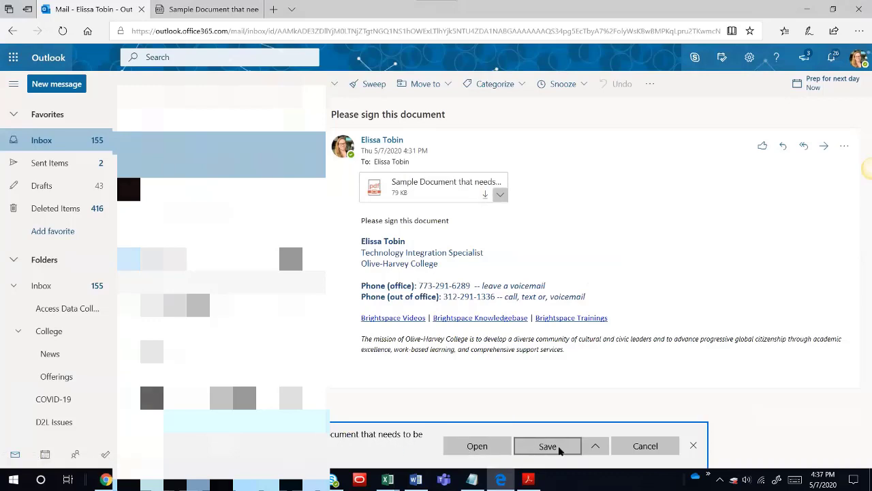
left_click(599, 447)
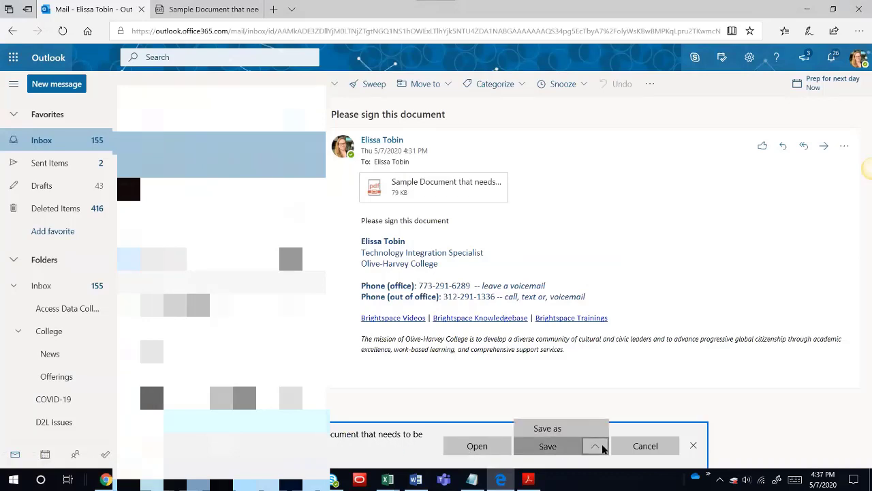
left_click(565, 430)
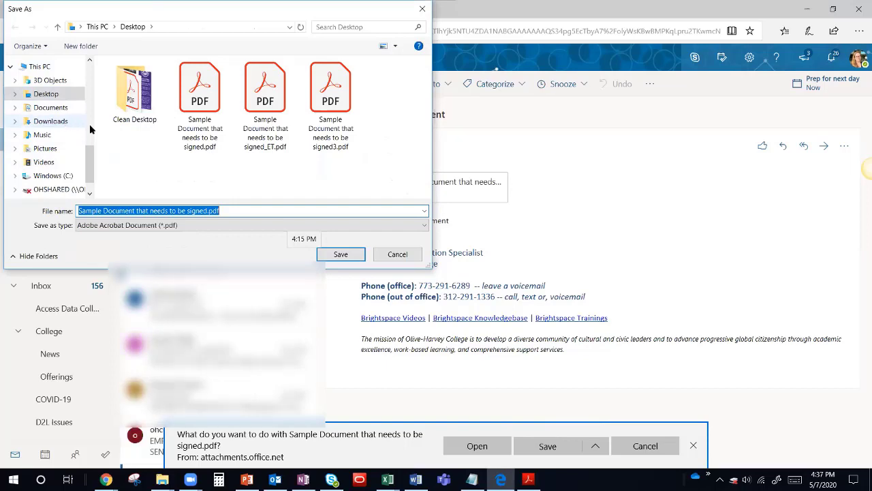
left_click(377, 255)
left_click(803, 9)
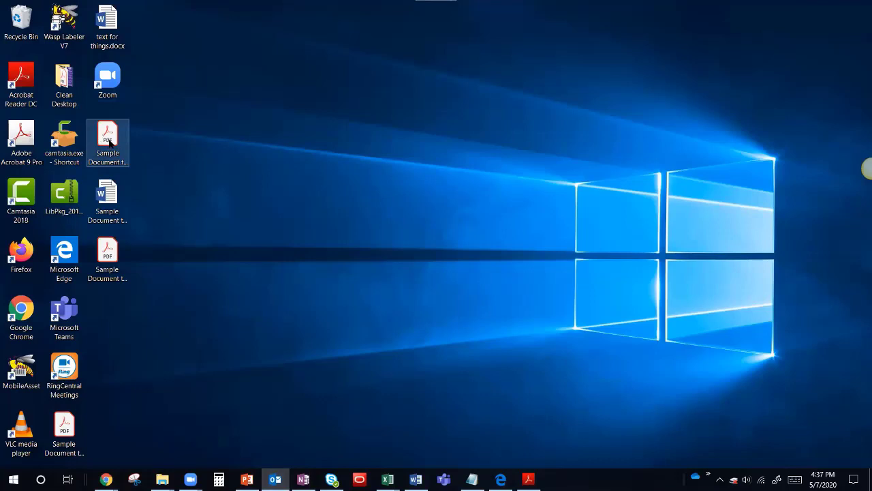
Open the desktop Sample Document PDF, close it, then reopen it via Open with > Adobe Acrobat Reader DC.
double_click(109, 141)
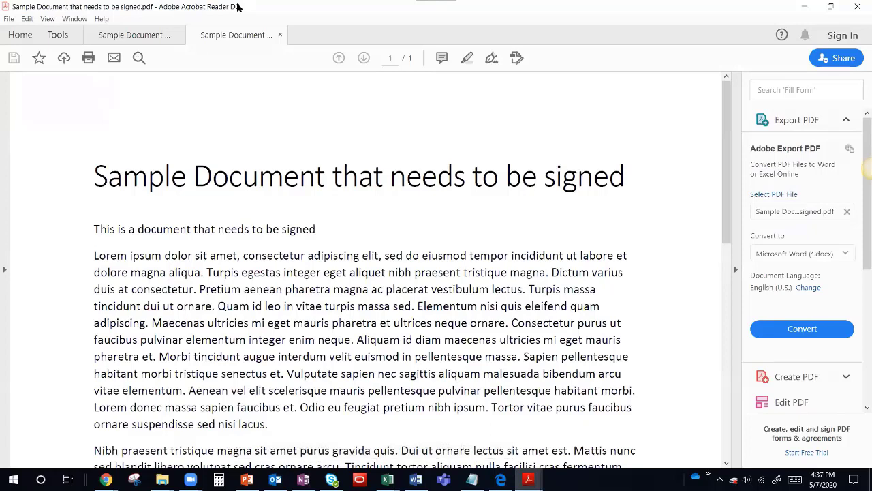
left_click(859, 7)
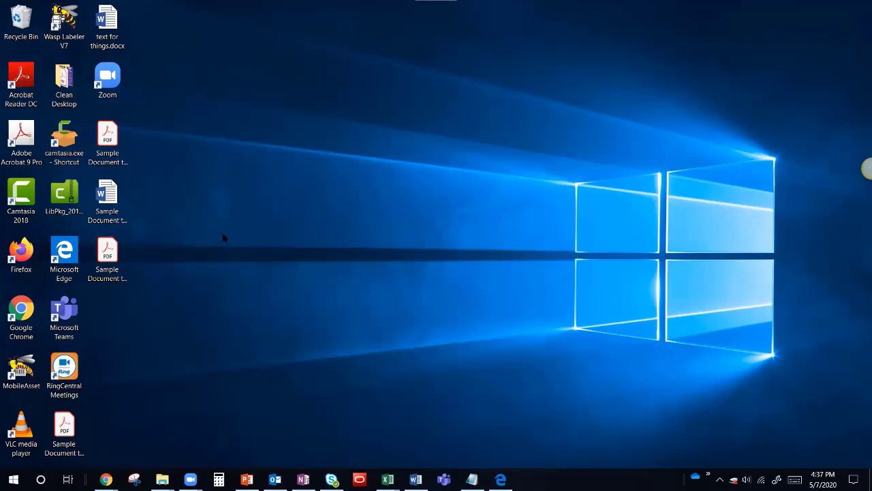
right_click(109, 145)
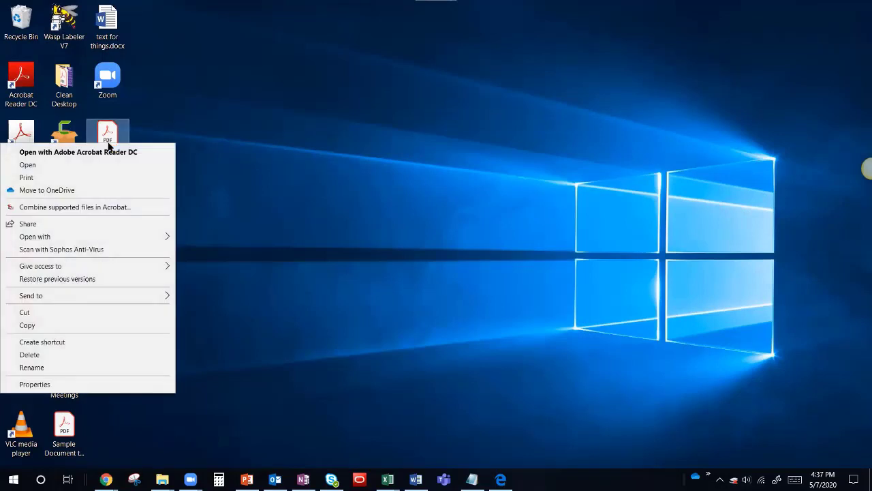
mouse_move(71, 241)
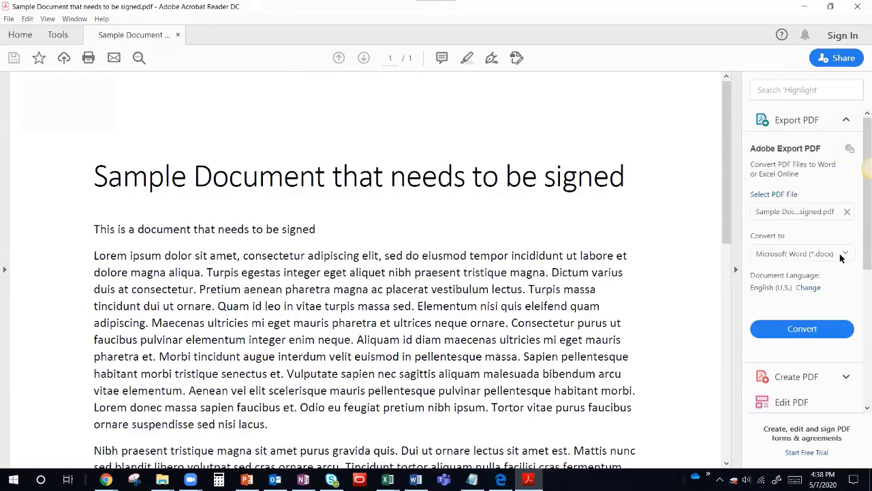
Start Fill & Sign, delete the previously saved signature, and begin creating a new one.
scroll(859, 236, "down", 5)
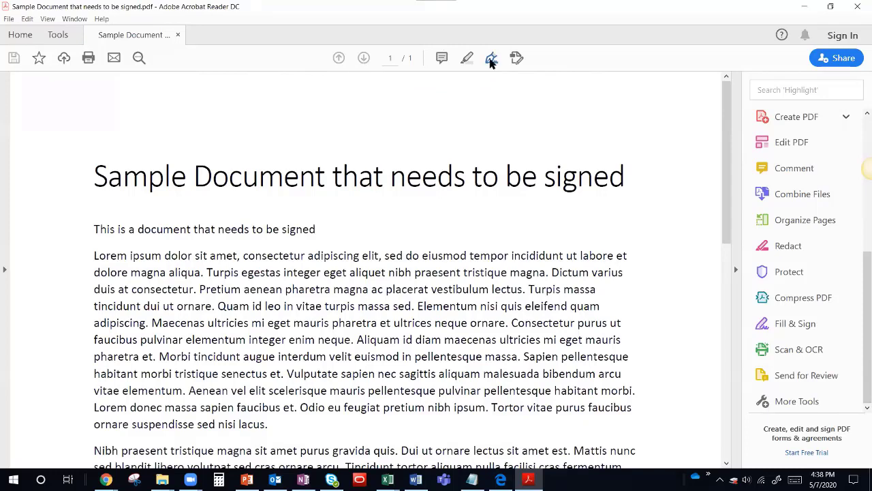
left_click(492, 60)
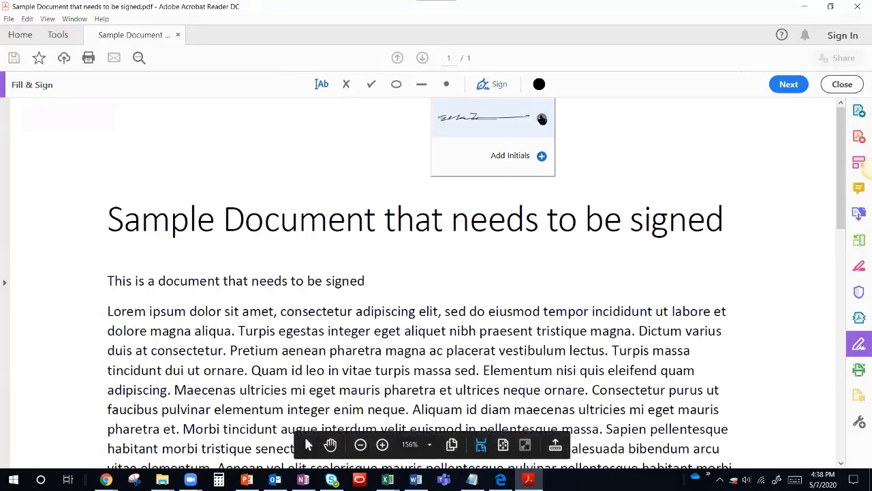
left_click(542, 118)
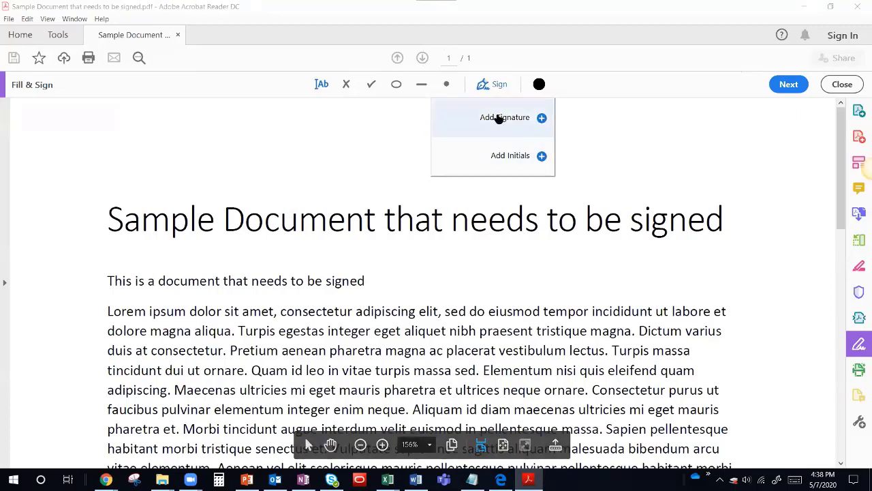
left_click(532, 120)
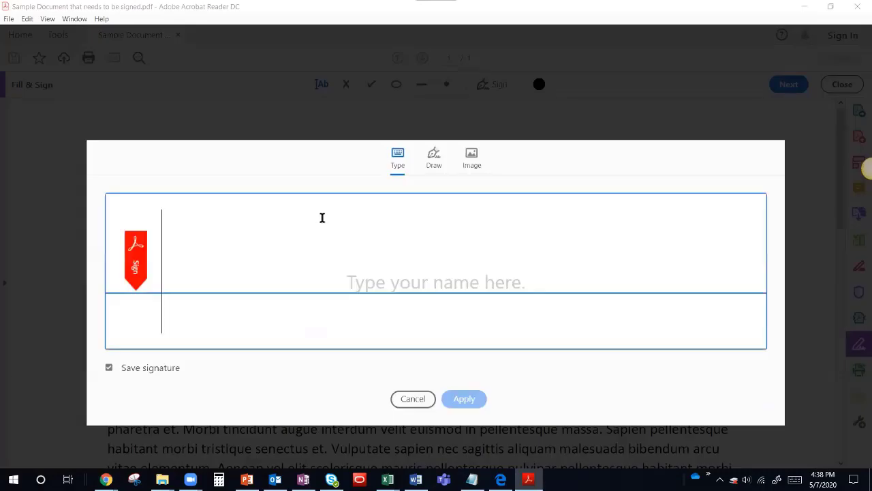
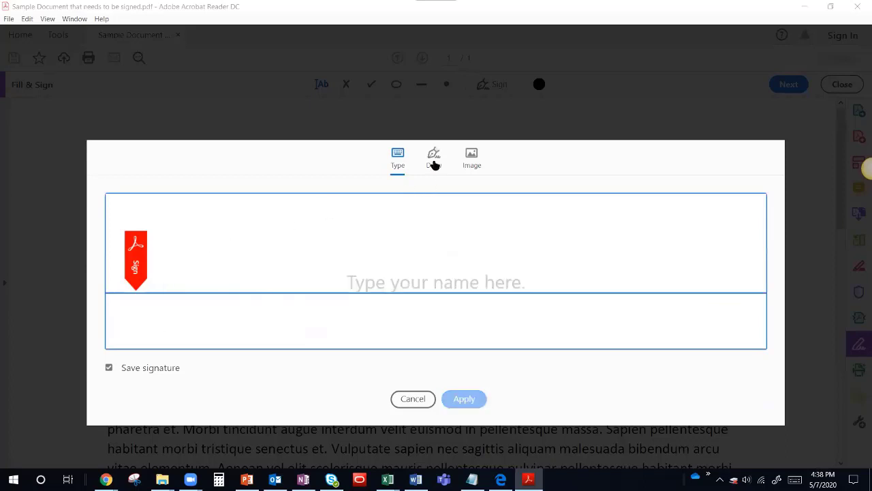
Try a drawn signature, clear it, and switch to Type to enter the signer's name.
left_click(435, 163)
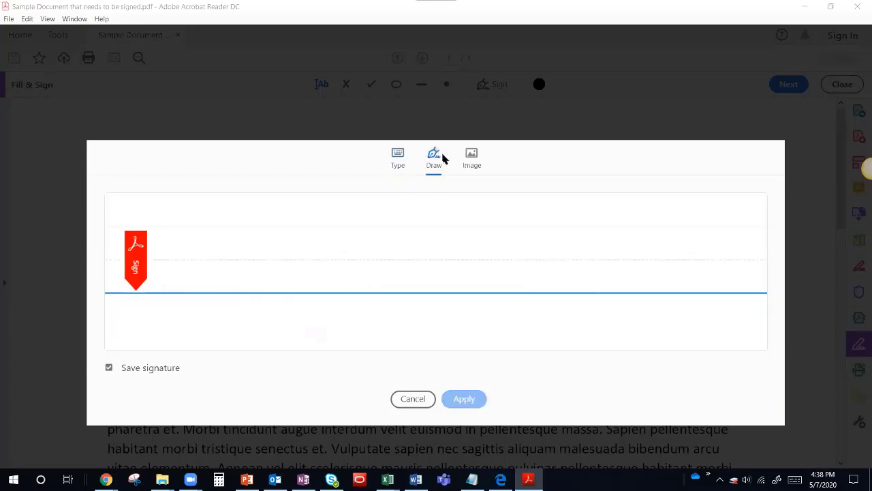
mouse_move(204, 238)
left_mouse_down()
mouse_move(189, 259)
mouse_move(296, 253)
mouse_move(537, 278)
left_mouse_up()
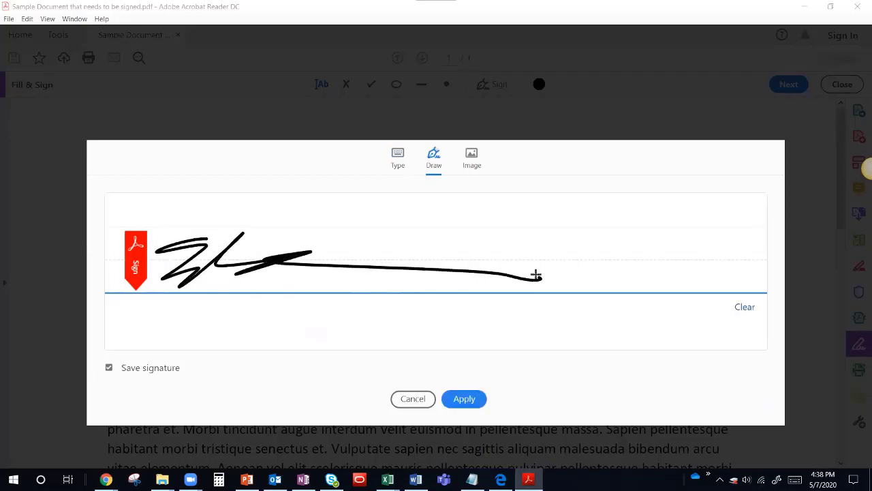
left_click(745, 308)
left_click(391, 162)
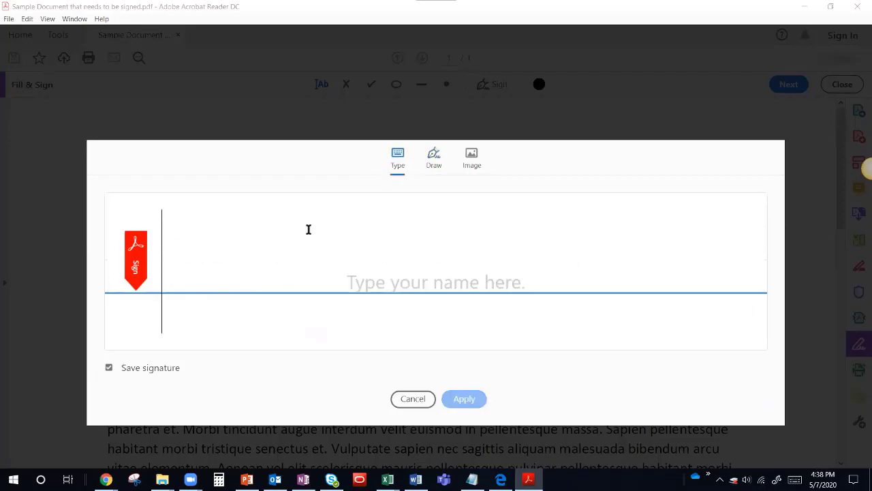
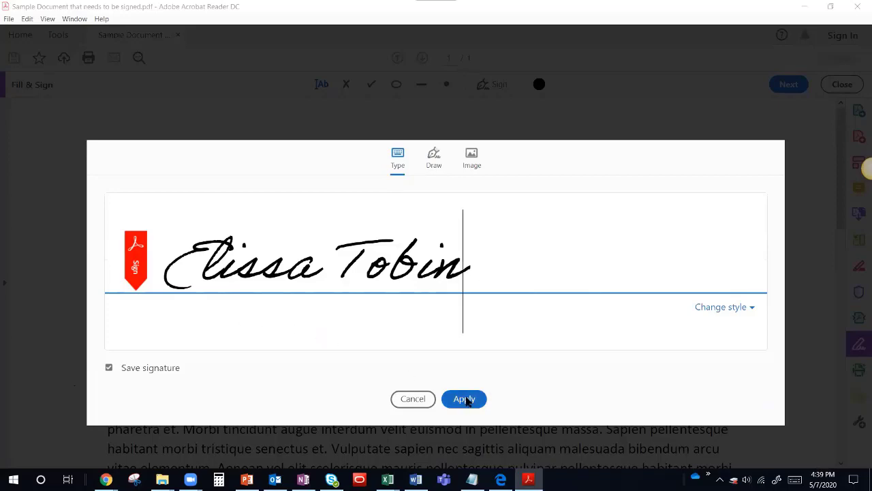
key("ctrl+a")
key("BackSpace")
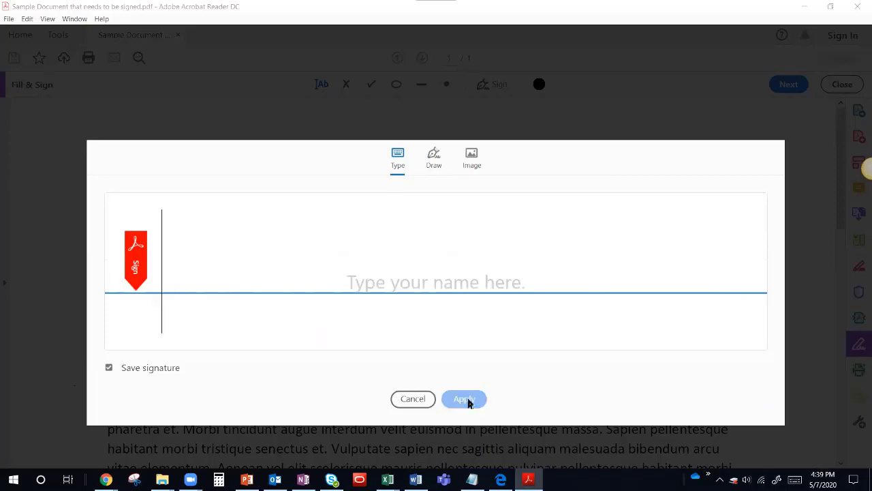
Apply the typed signature, place it on the Signature line, and close the document window.
left_click(466, 400)
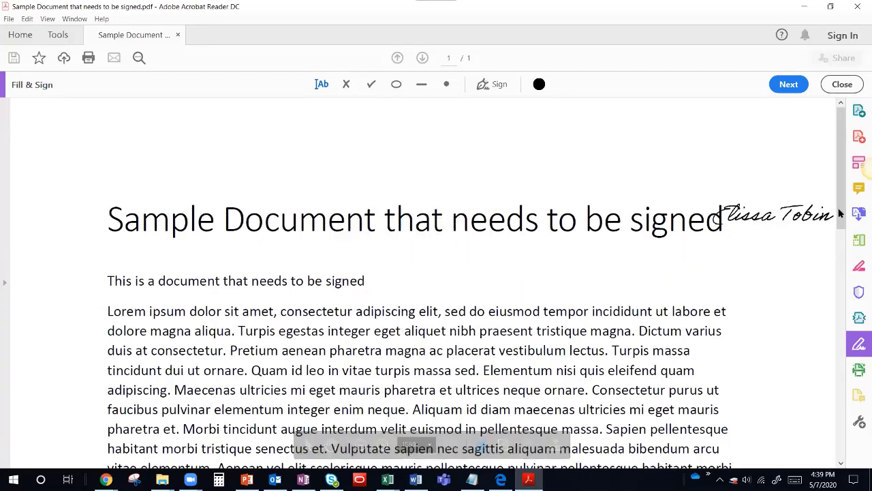
left_click_drag(840, 185, 861, 421)
left_click(195, 224)
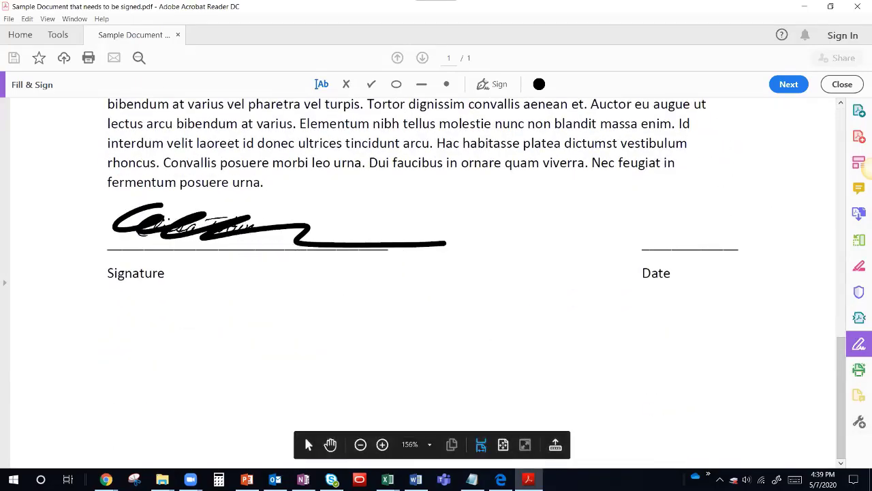
left_click(617, 95)
left_click(857, 7)
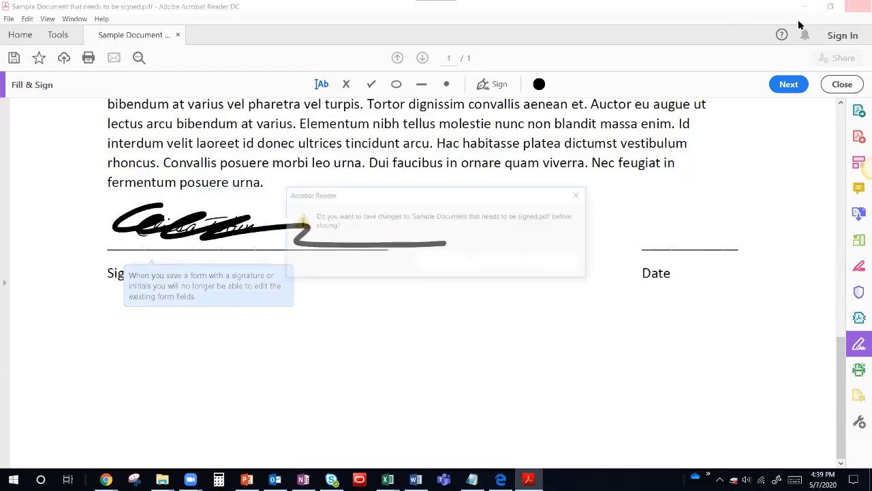
Discard changes, reopen the _ET PDF, and place the saved typed signature on the Signature line.
left_click(505, 260)
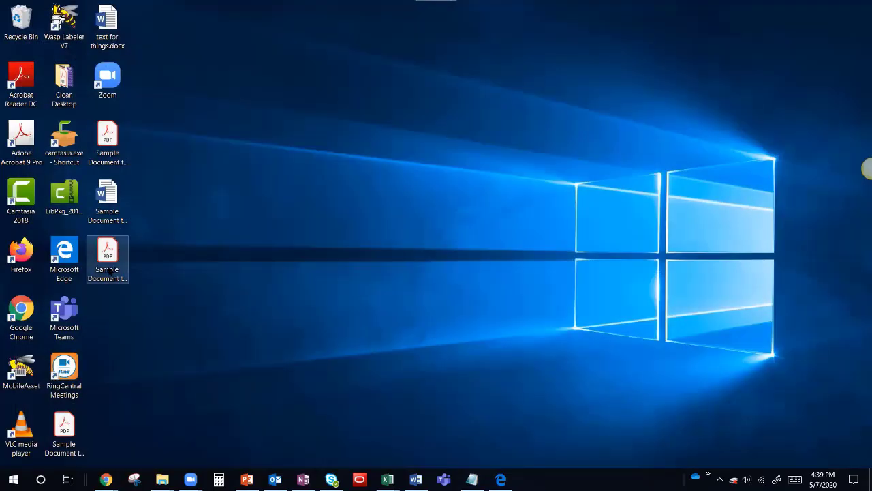
double_click(108, 263)
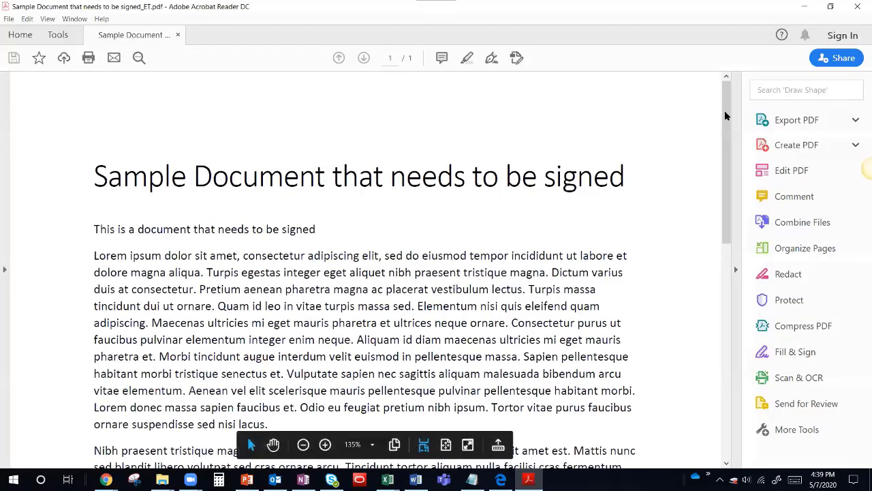
mouse_move(725, 116)
left_mouse_down()
mouse_move(724, 344)
mouse_move(726, 113)
left_mouse_up()
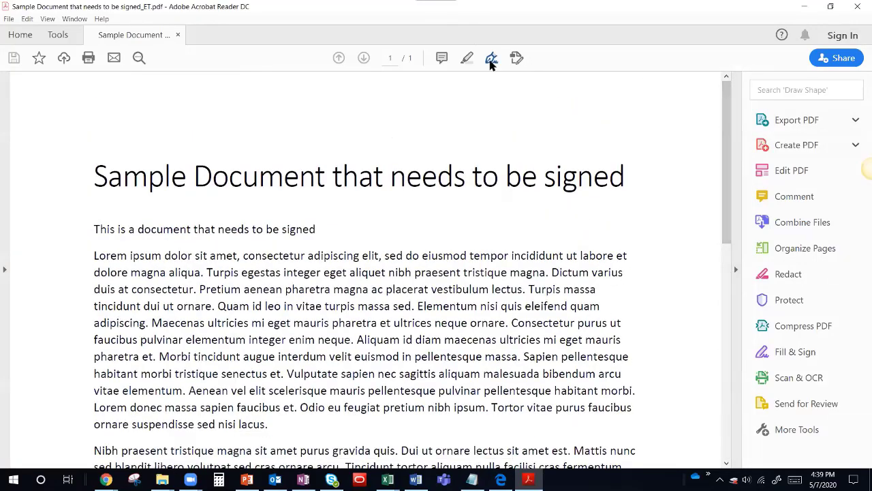
left_click(492, 58)
left_click(477, 121)
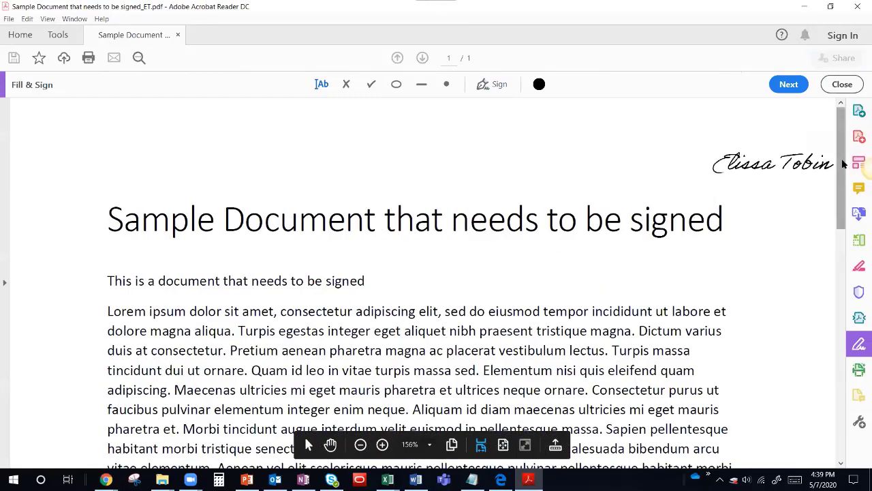
left_click_drag(843, 164, 825, 411)
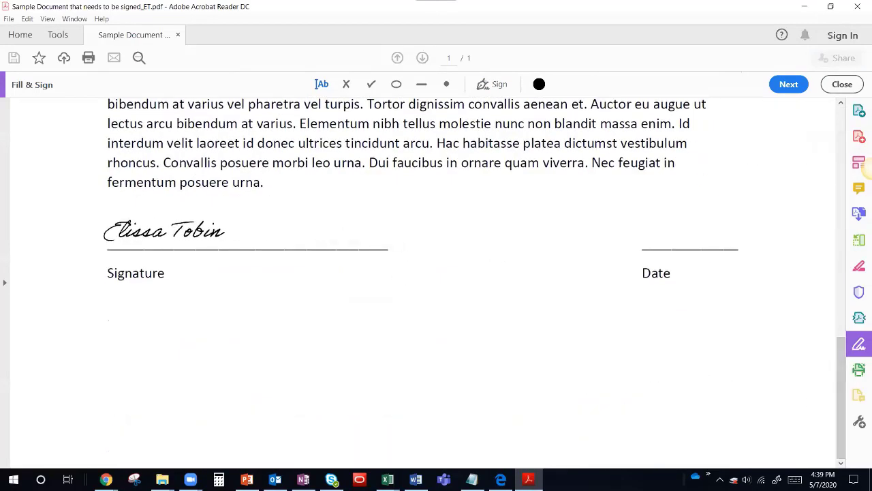
left_click(170, 231)
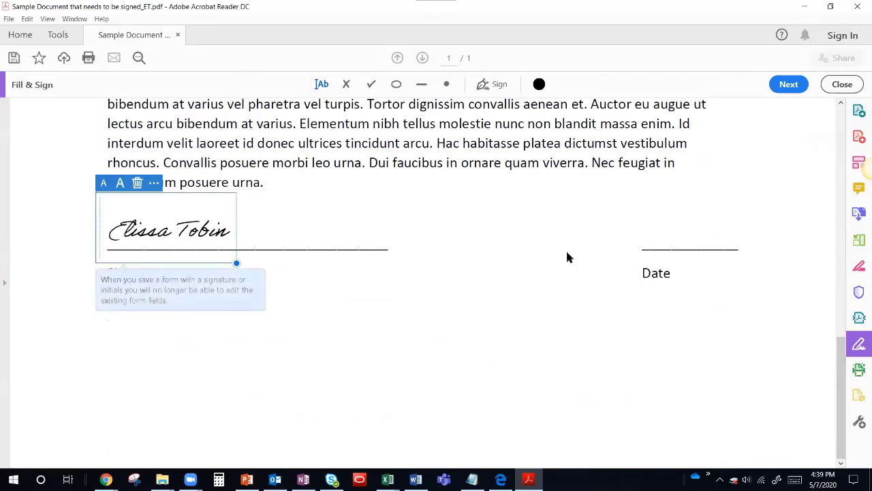
Add a text field on the Date line reading 5/7/2020.
left_click(670, 244)
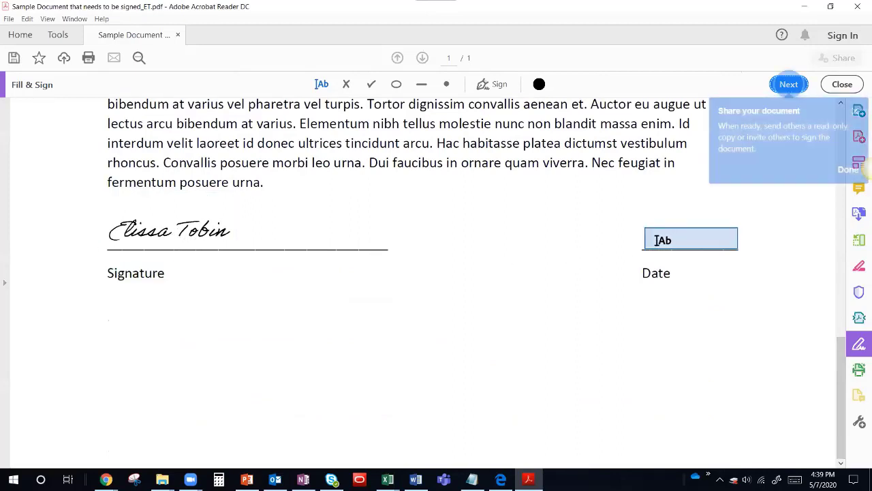
key("Escape")
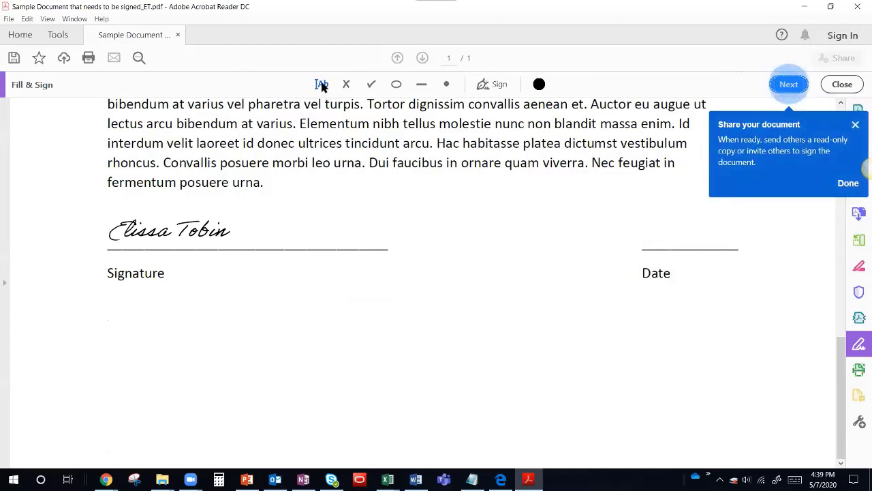
left_click(321, 84)
left_click(642, 232)
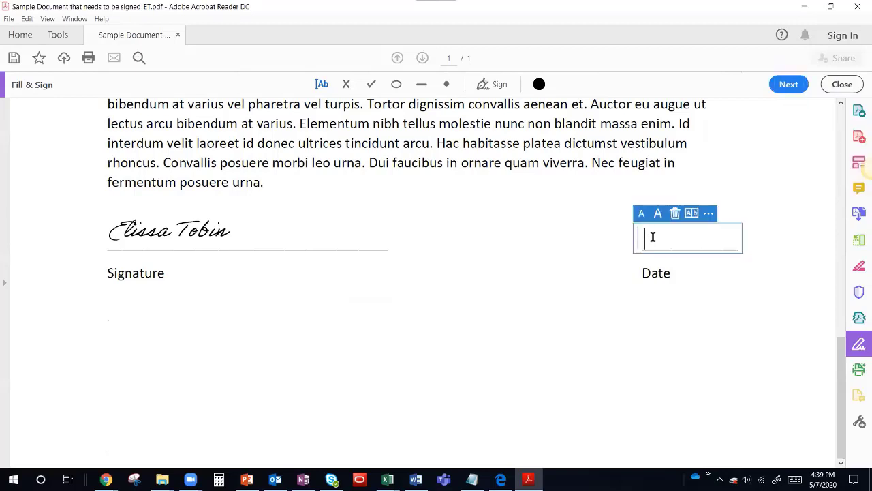
type("5/")
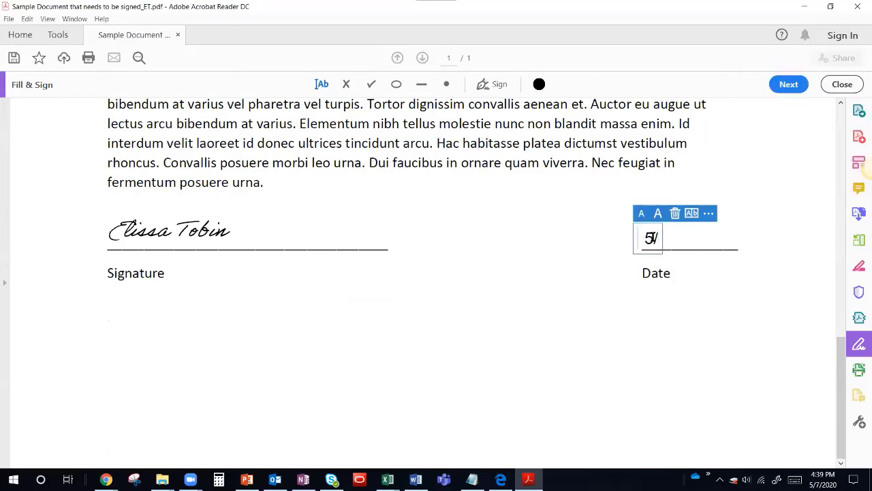
type("7/2020")
left_click(336, 290)
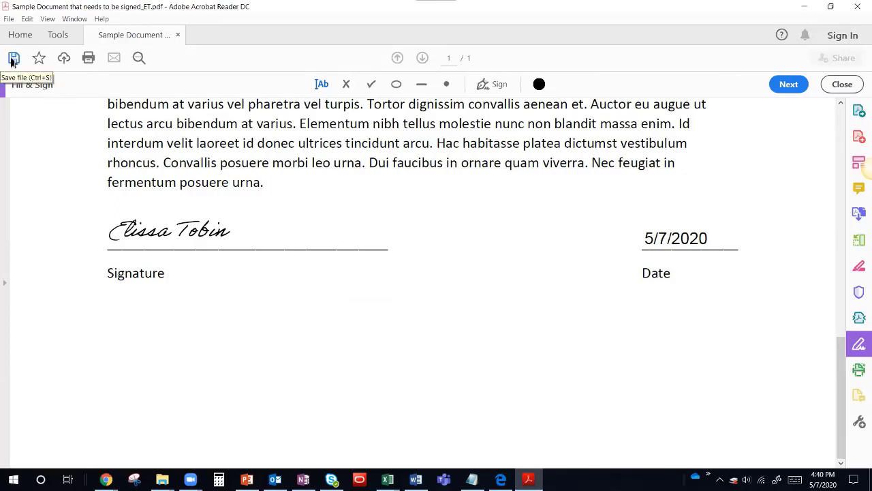
Save the signed PDF to the Desktop with '_with signature' added to the file name.
left_click(9, 18)
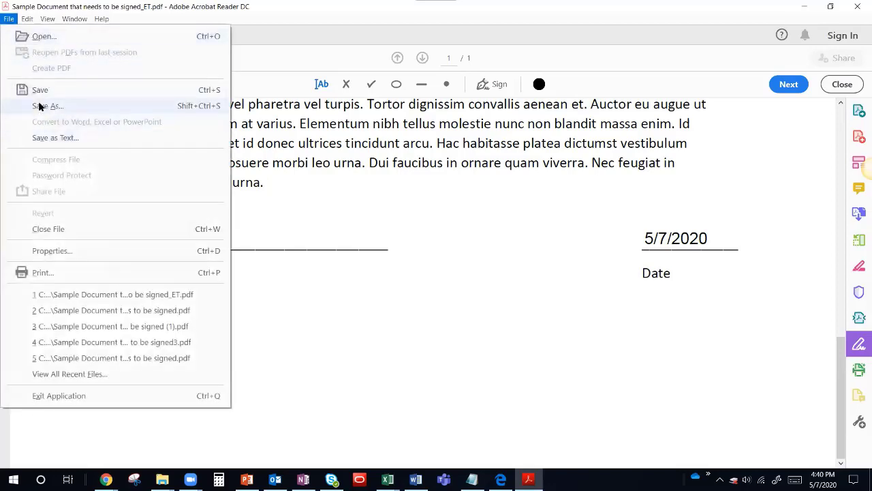
left_click(40, 107)
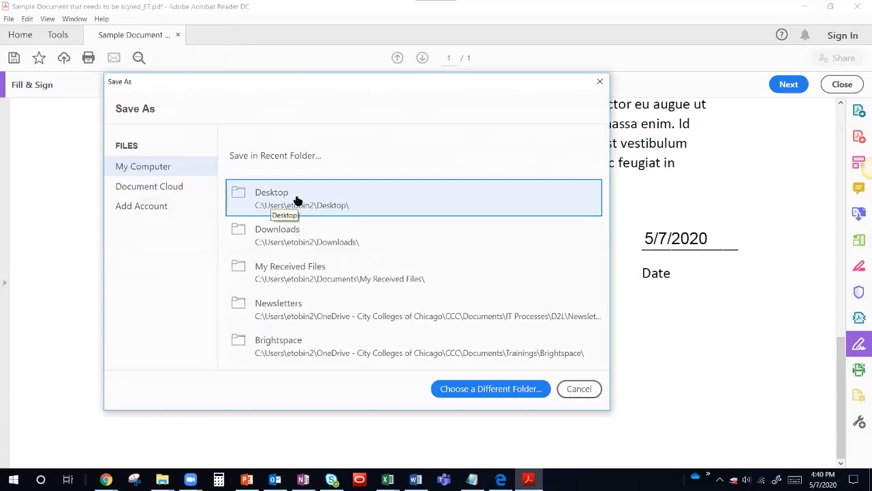
left_click(296, 200)
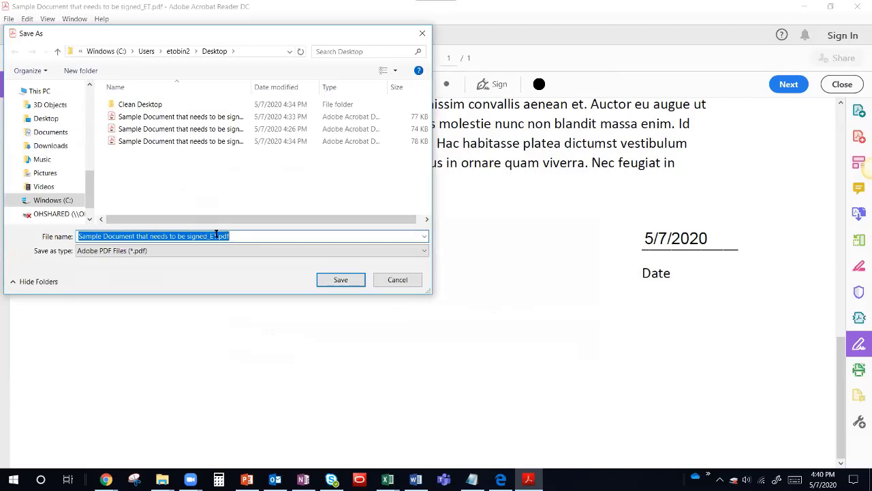
left_click(218, 235)
type("o be signed_")
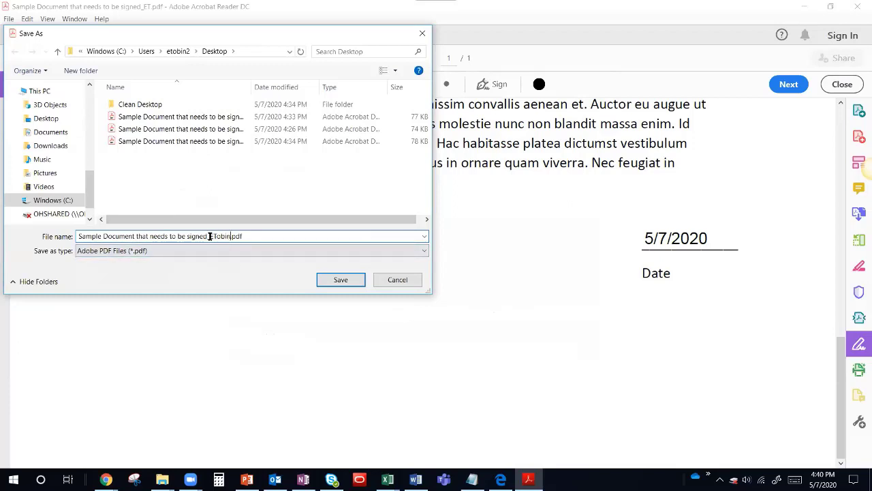
type("with signature")
left_click(340, 281)
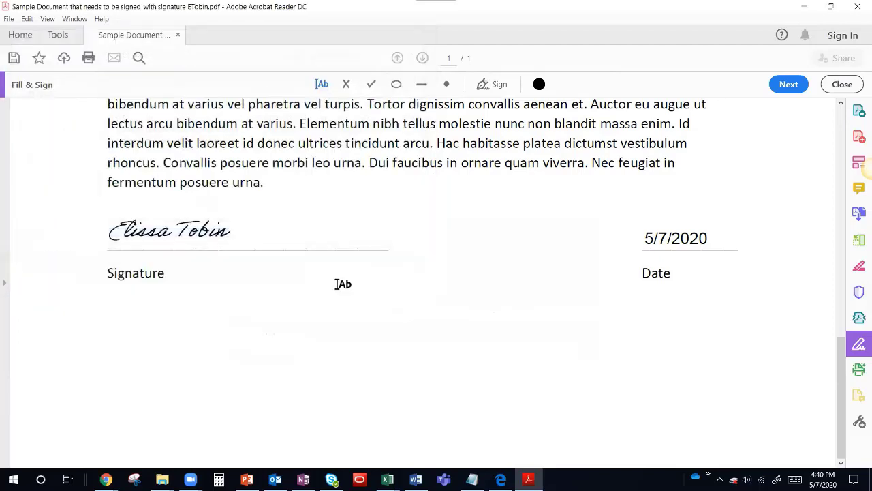
Reopen the saved signed copy from the desktop, check its signature and 5/7/2020 date, then close it.
left_click(858, 6)
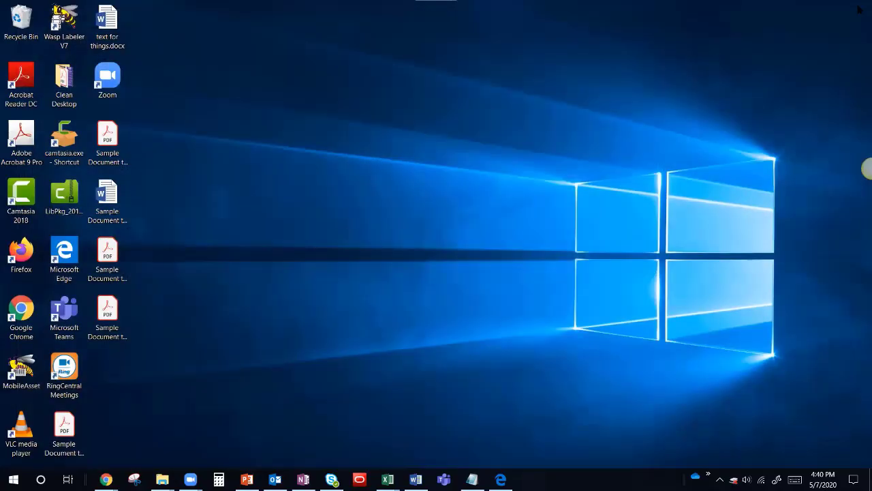
left_click(110, 341)
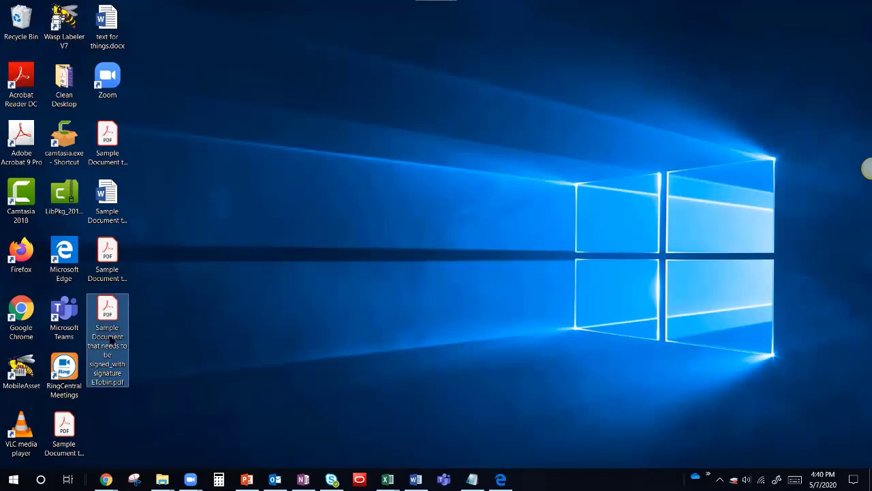
double_click(111, 337)
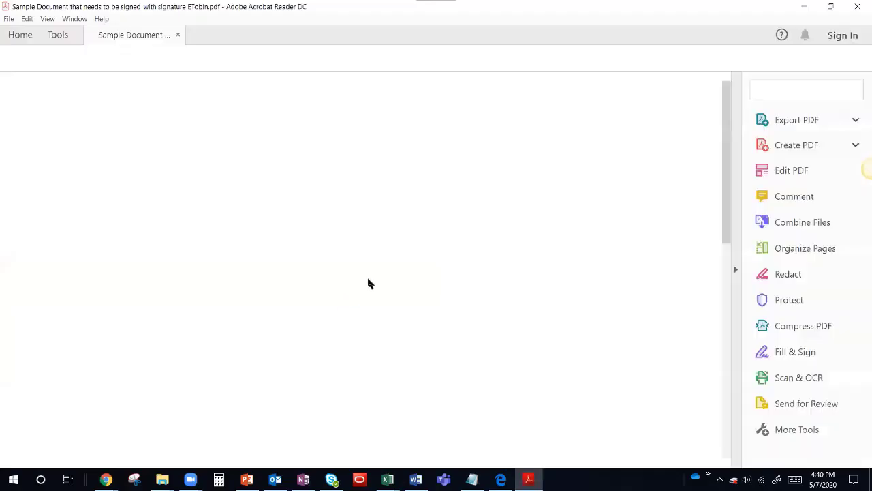
scroll(371, 280, "down", 10)
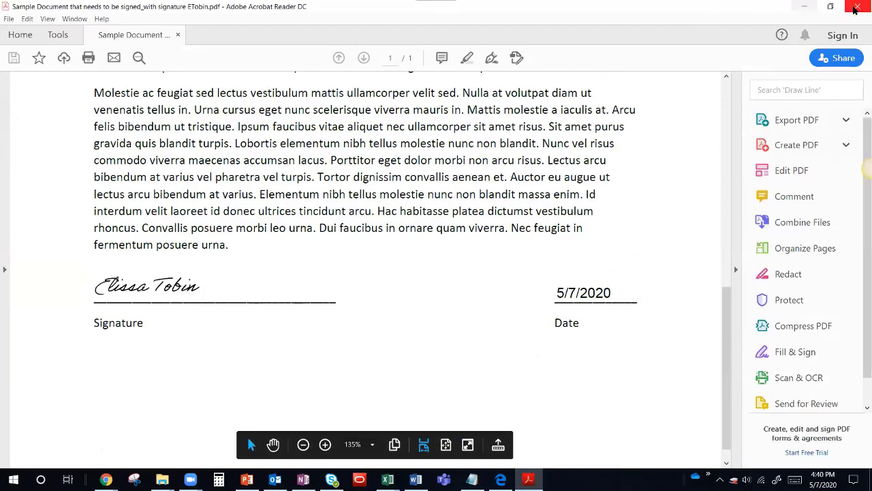
left_click(857, 7)
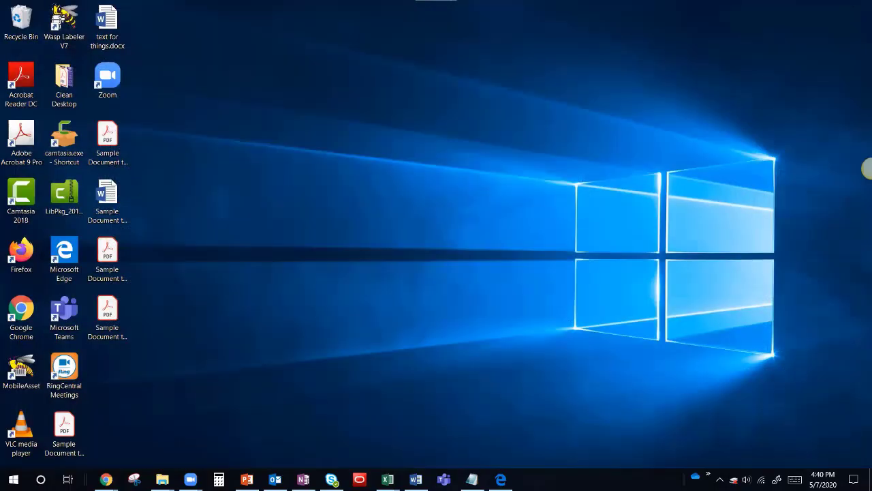